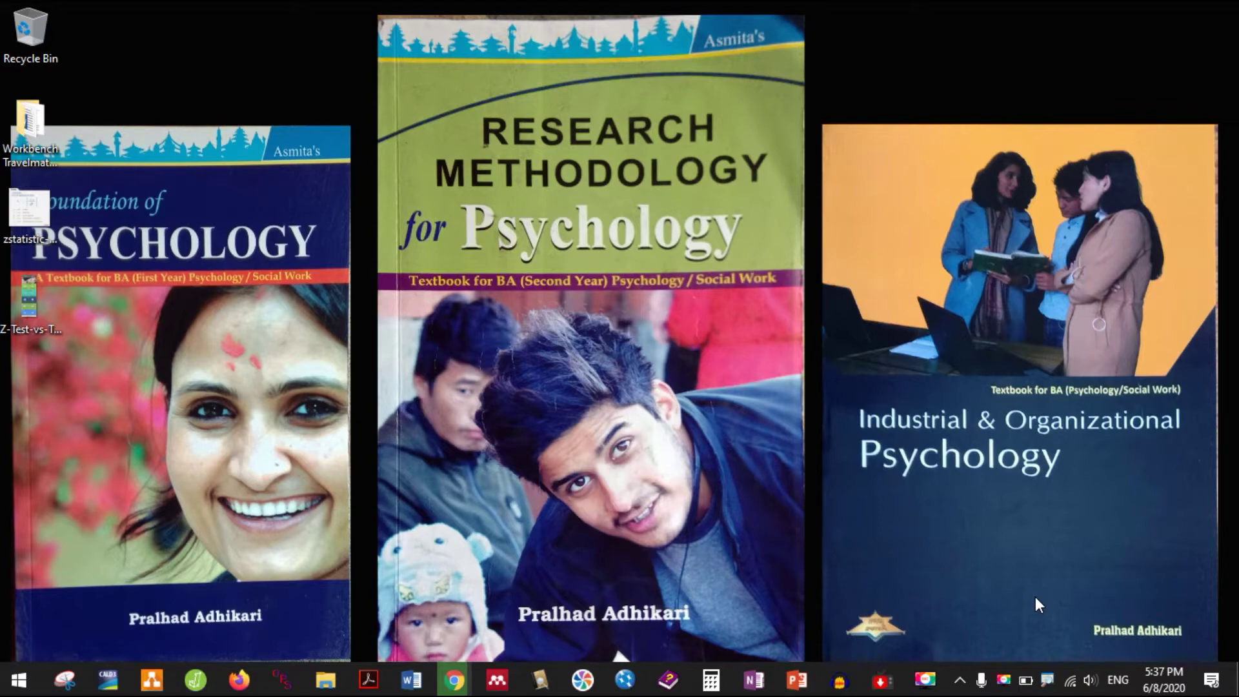
# Search 'ms excel' from the Start menu and launch Excel 2013.
pyautogui.press('super')
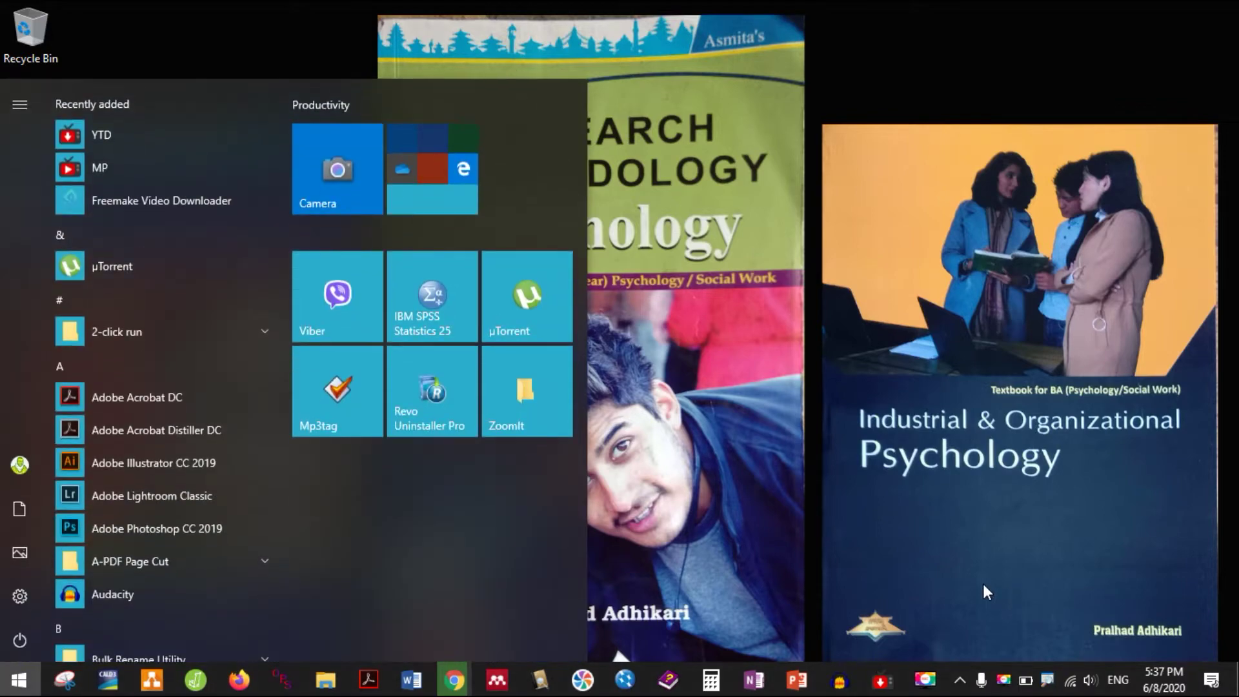
pyautogui.write('ms ')
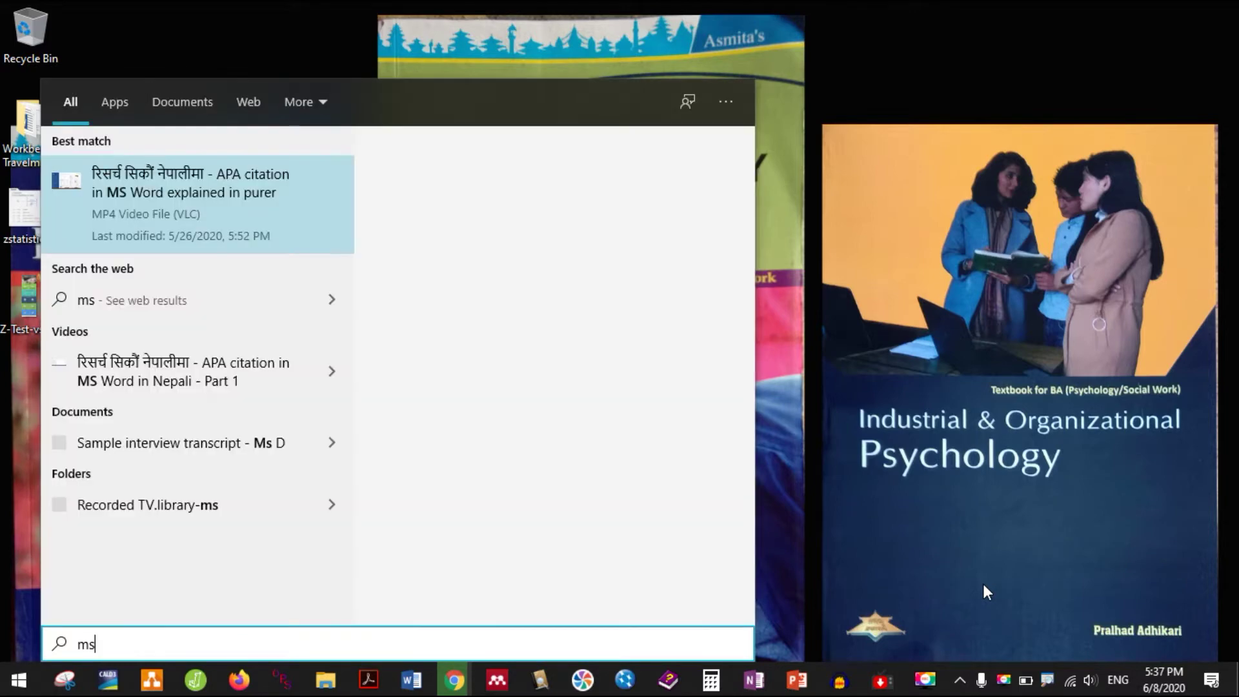
pyautogui.write('exc')
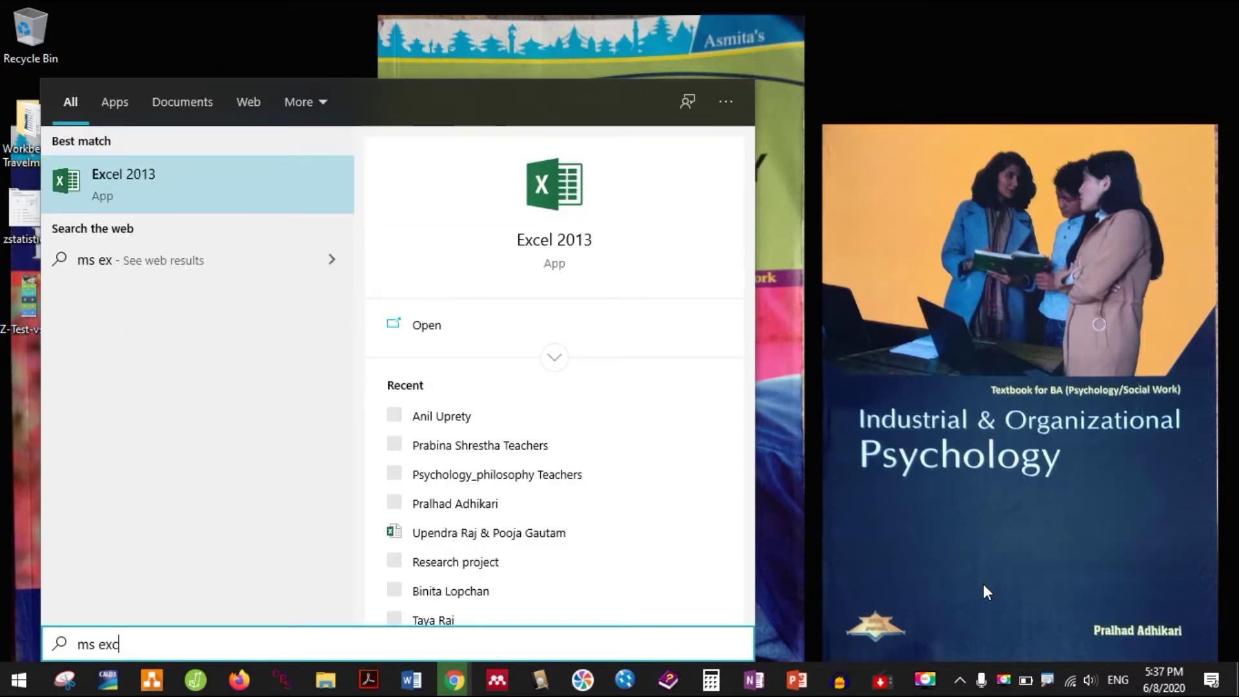
pyautogui.write('el')
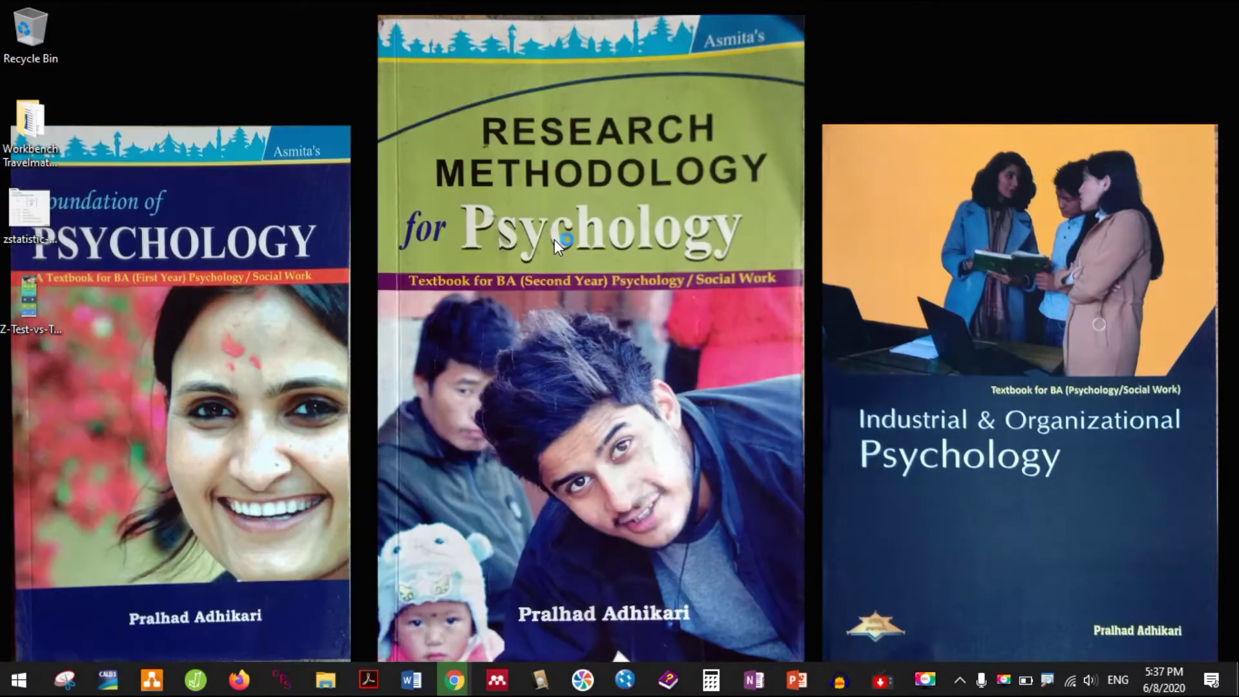
pyautogui.click(554, 239)
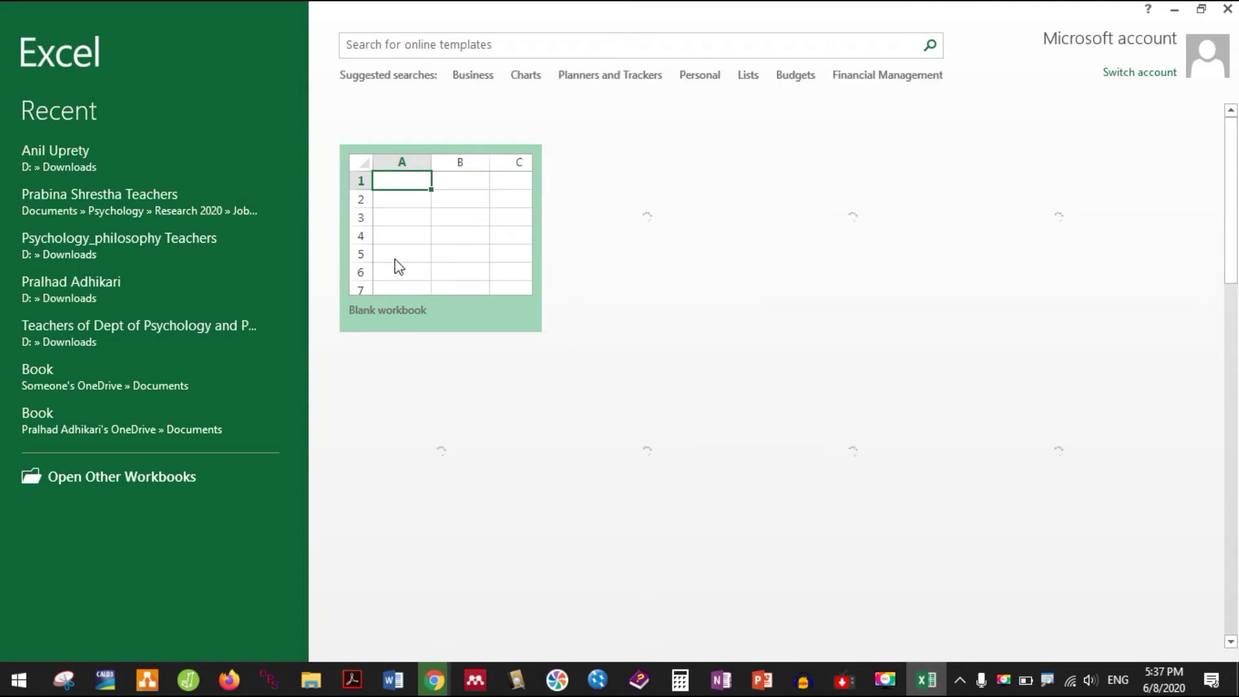
# Create a blank workbook Book1, select cell A1, and show the DATA ribbon commands.
pyautogui.doubleClick(391, 227)
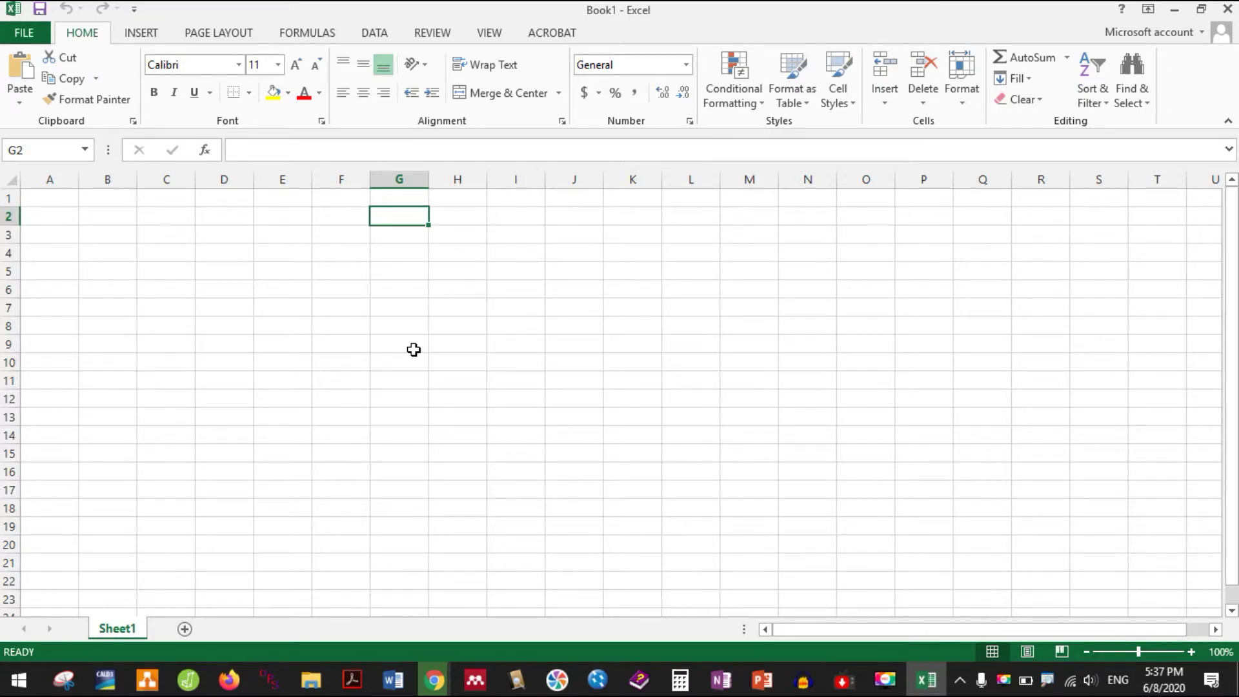
pyautogui.click(47, 199)
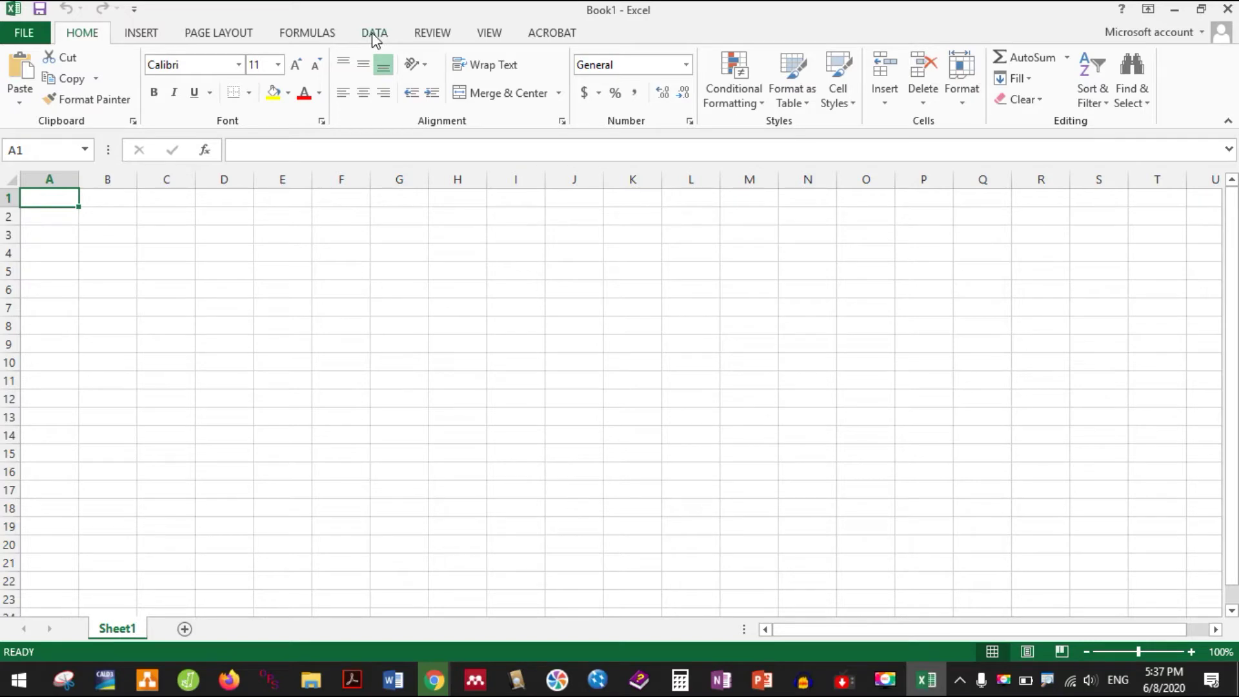
pyautogui.click(373, 35)
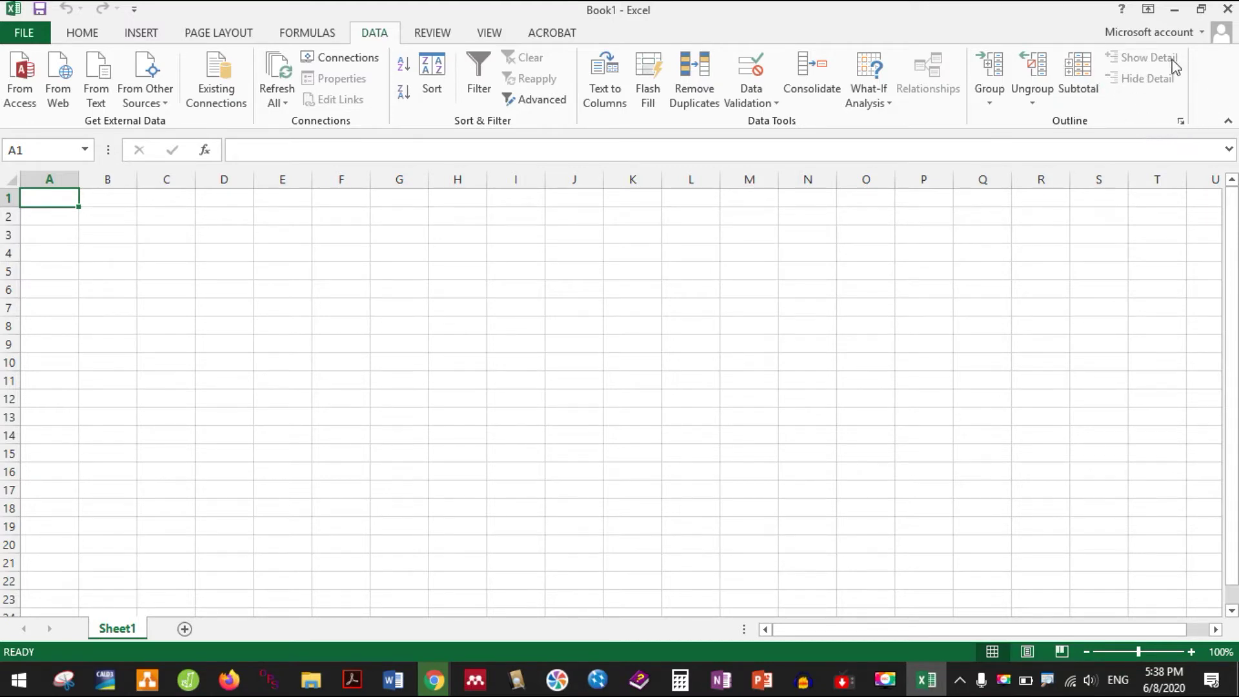
# Select cell C6, then open Excel Options from the FILE backstage view.
pyautogui.click(160, 284)
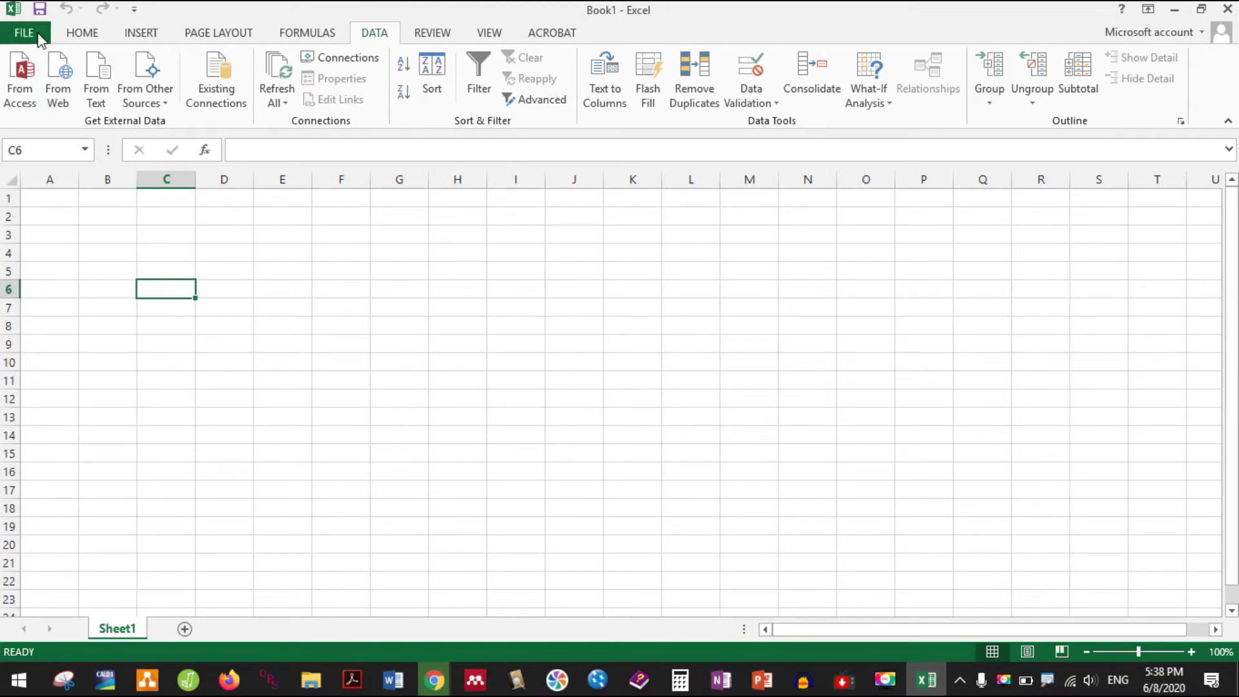
pyautogui.click(38, 32)
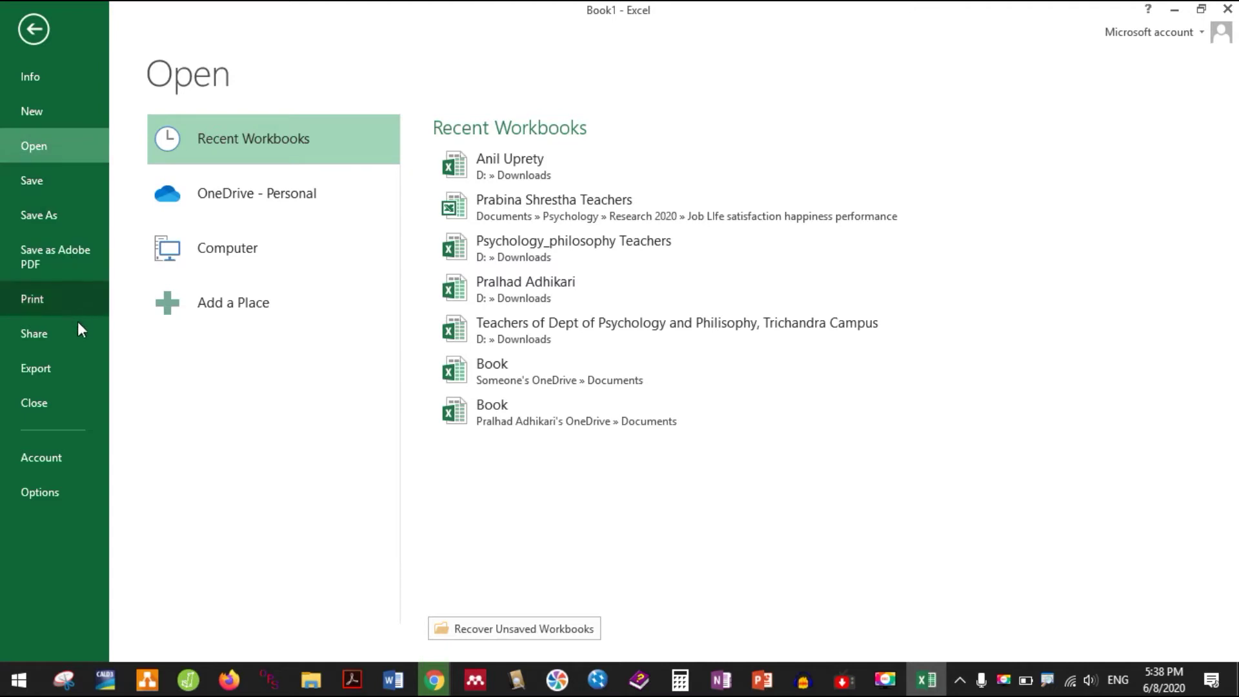
pyautogui.click(69, 404)
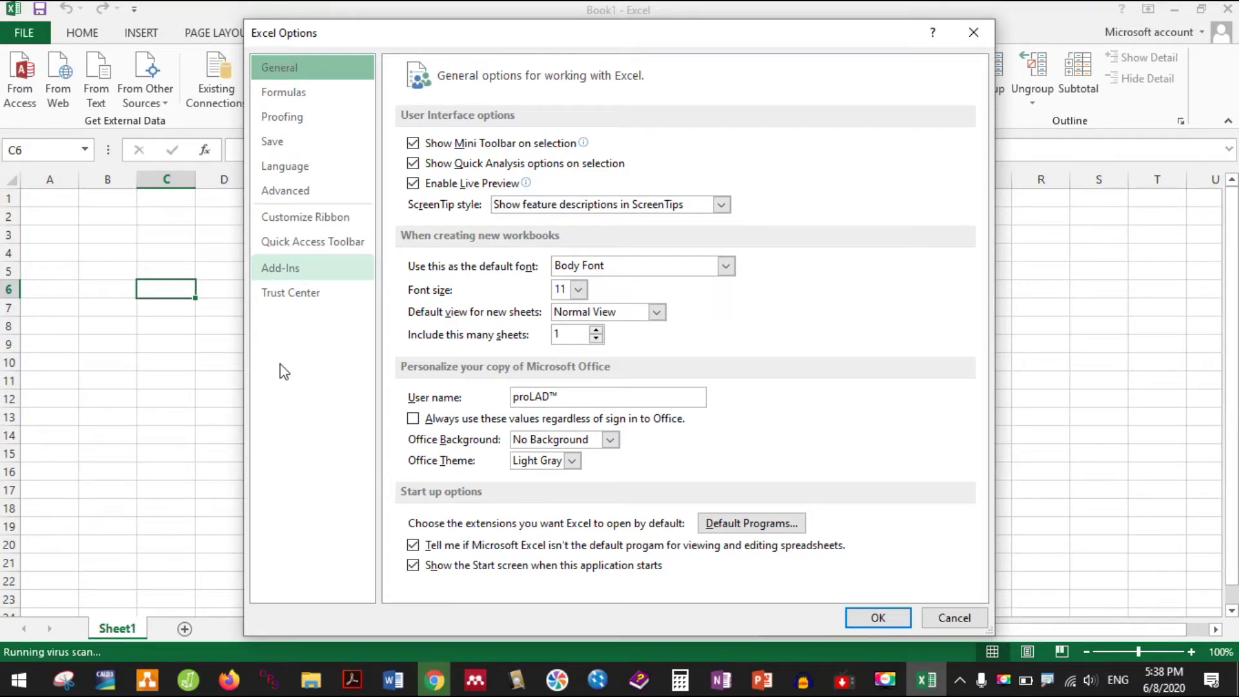
# On the Add-Ins page, select Analysis ToolPak and open the Excel Add-Ins manager.
pyautogui.click(287, 266)
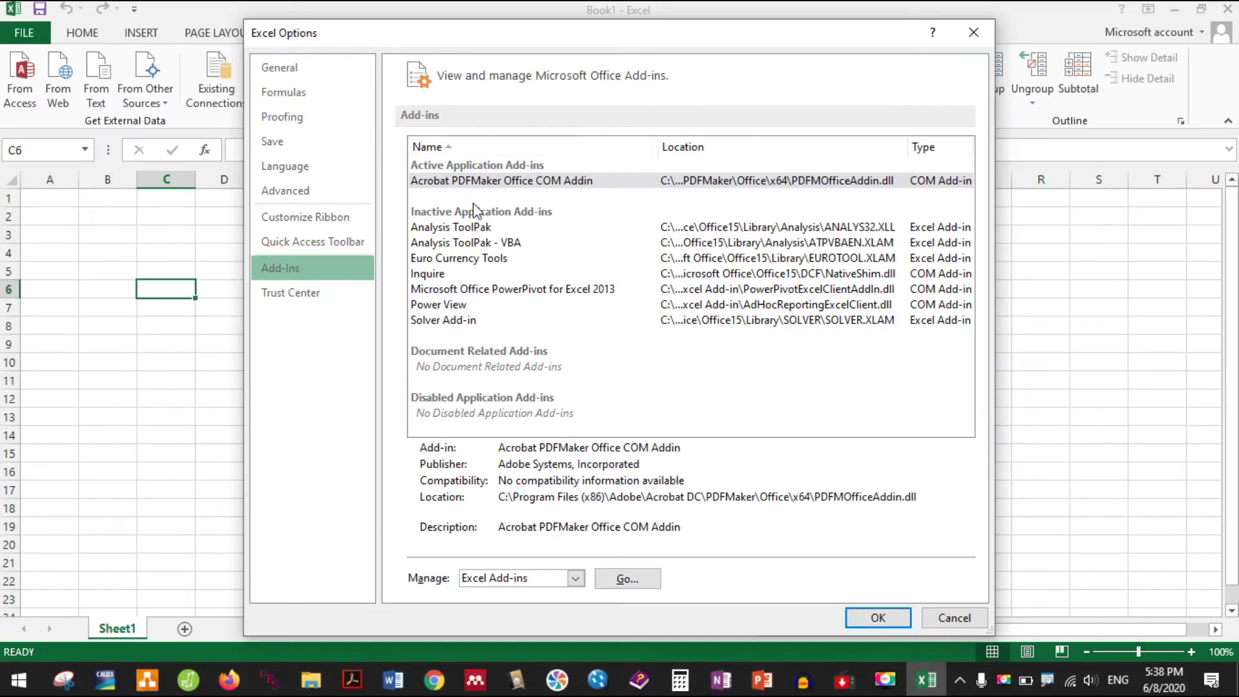
pyautogui.click(454, 228)
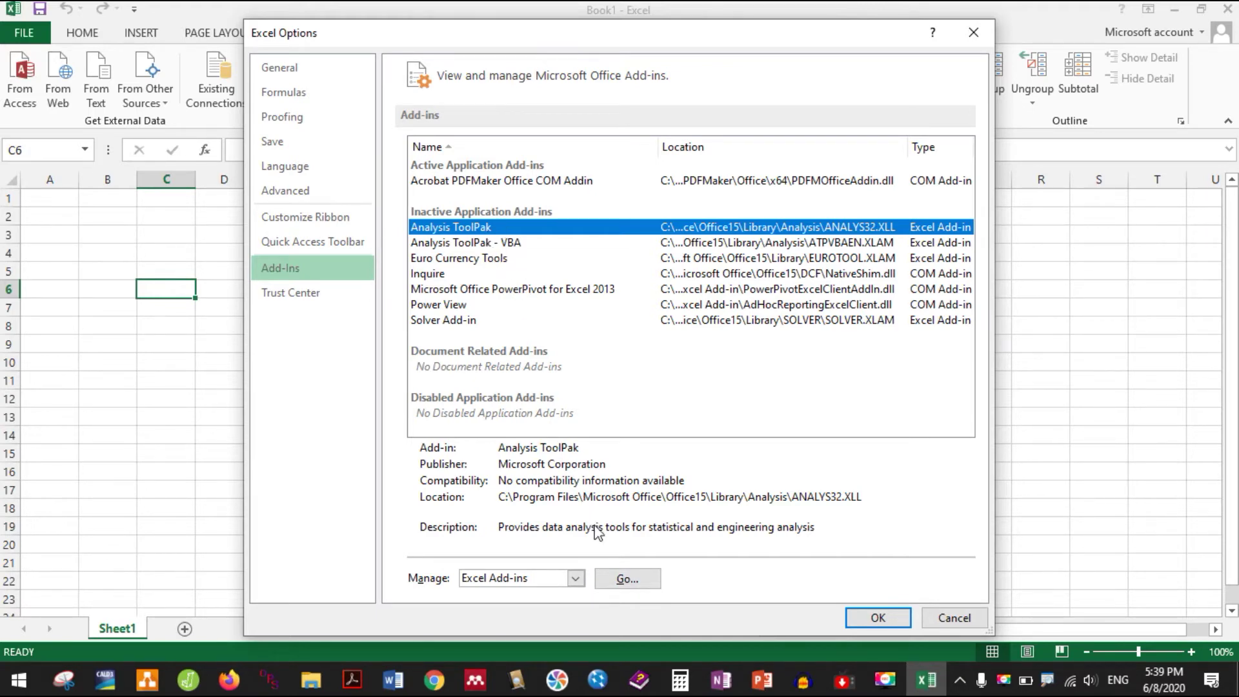
pyautogui.click(618, 579)
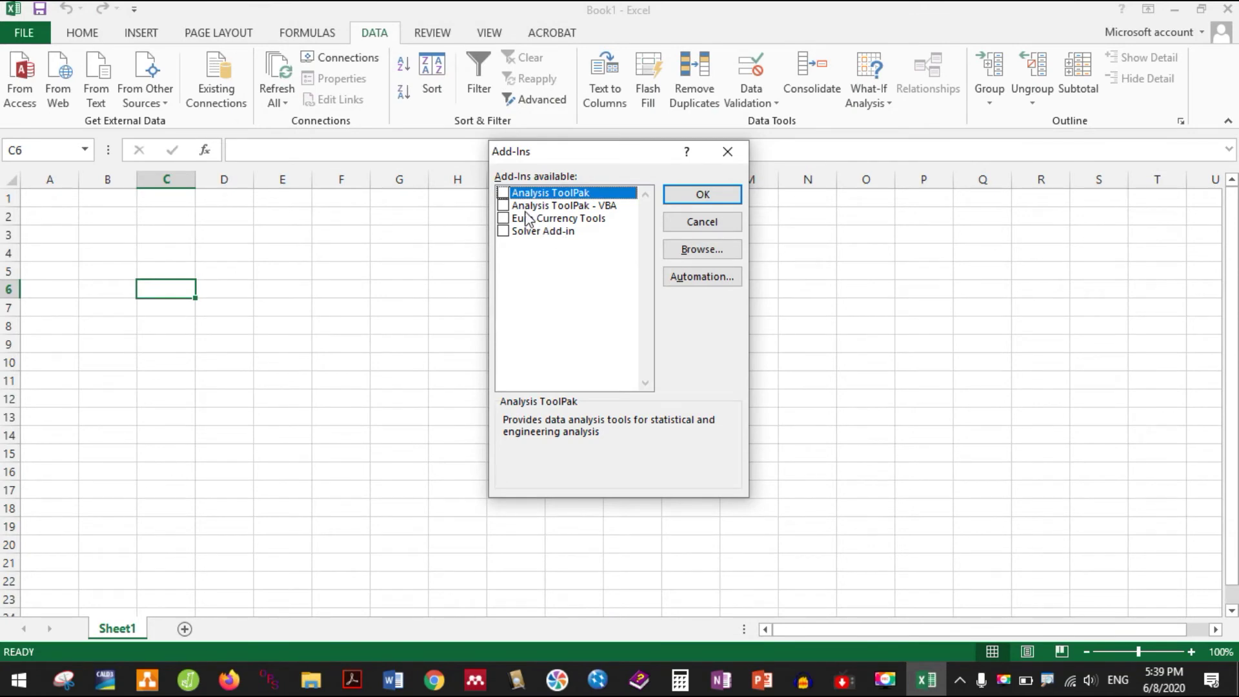
# Tick Analysis ToolPak in the Add-Ins dialog, confirm with OK, and select cell B1.
pyautogui.click(504, 193)
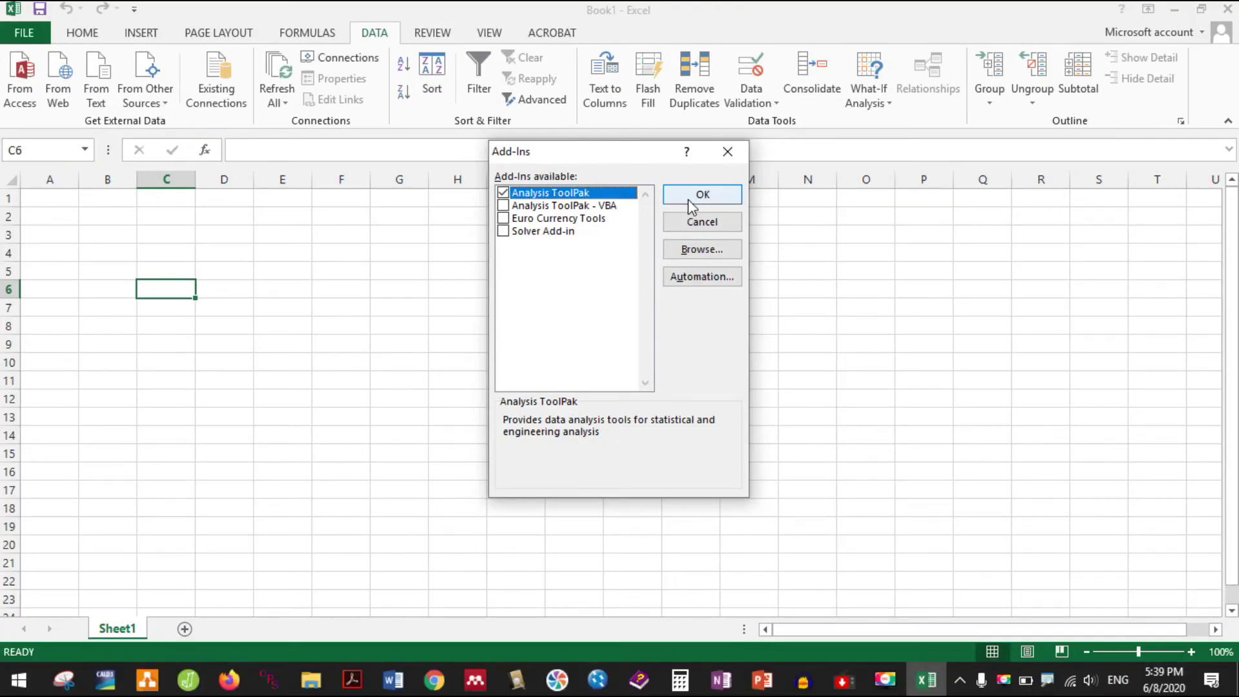
pyautogui.click(687, 205)
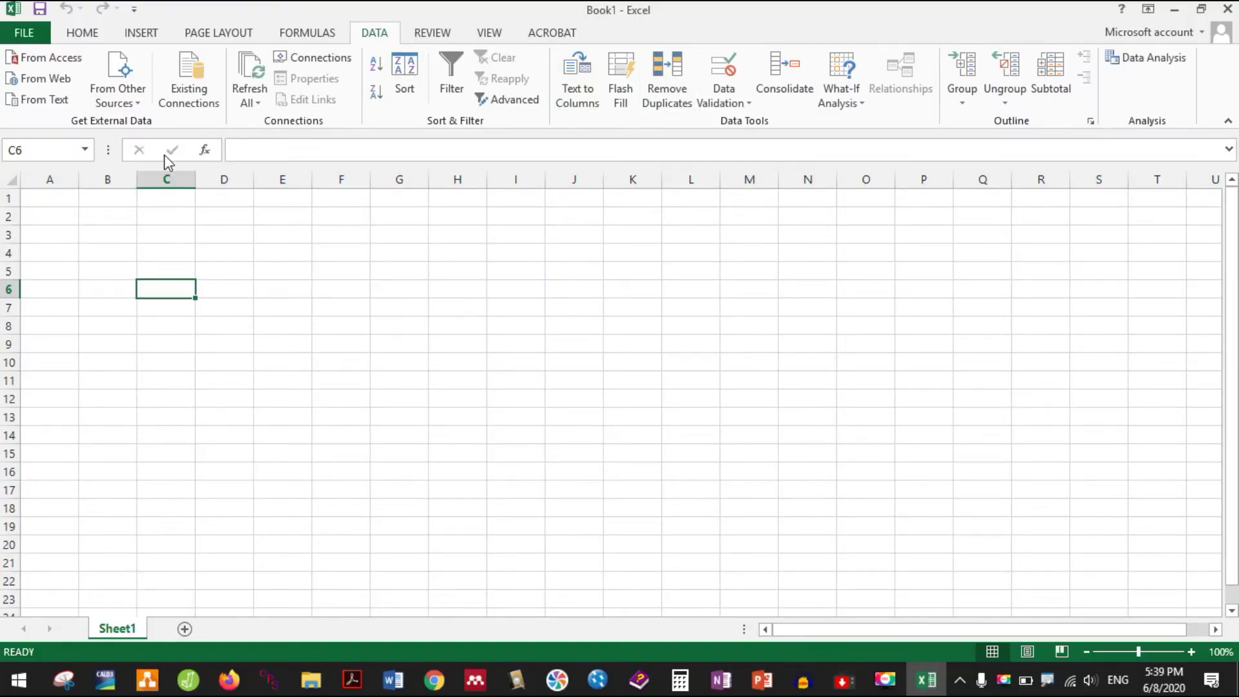
pyautogui.click(51, 198)
pyautogui.click(91, 200)
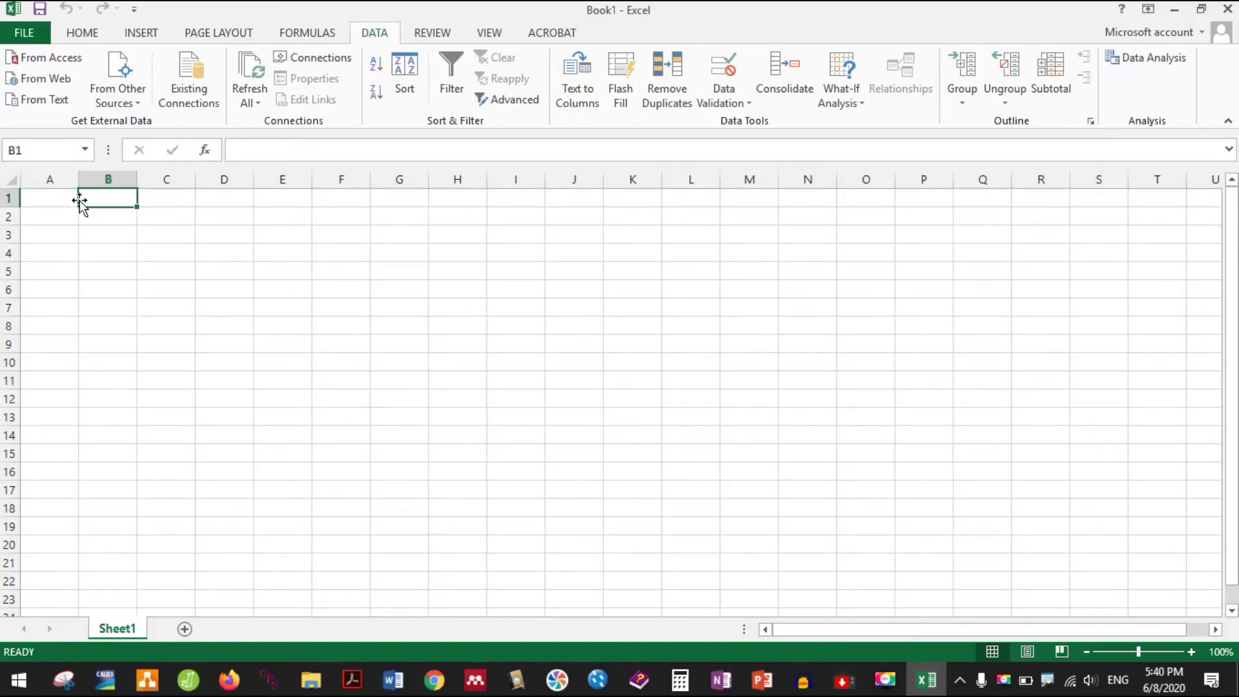
pyautogui.click(57, 202)
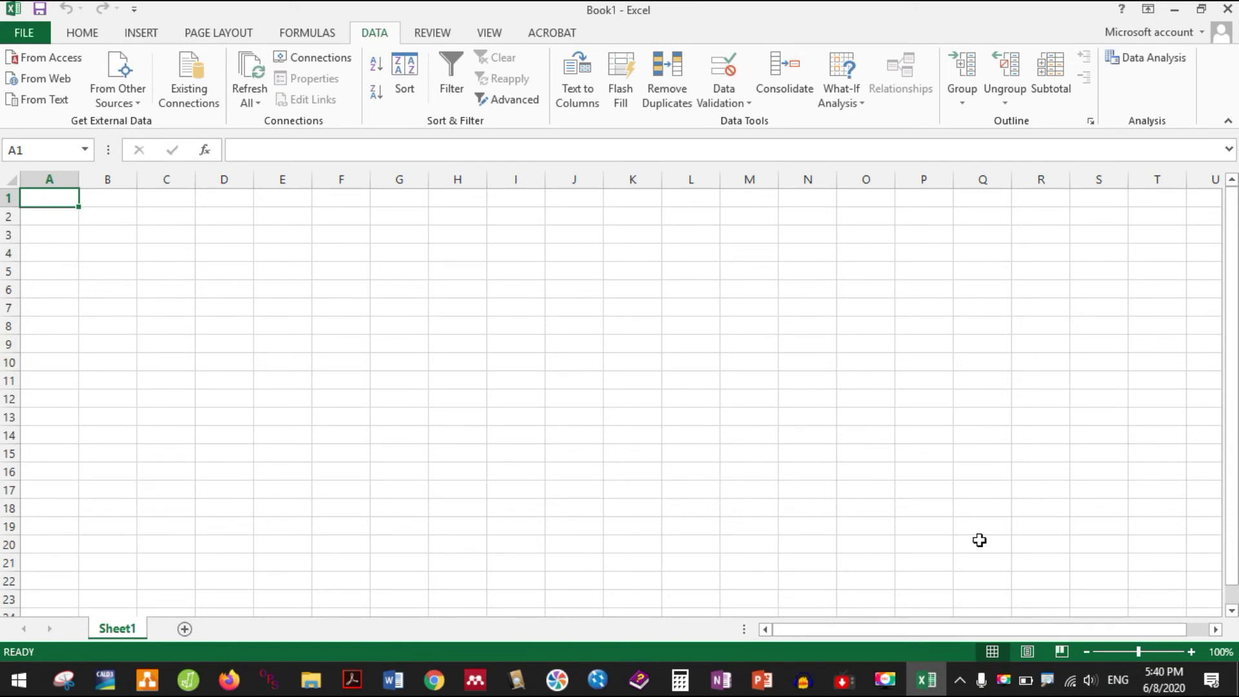
pyautogui.click(1165, 59)
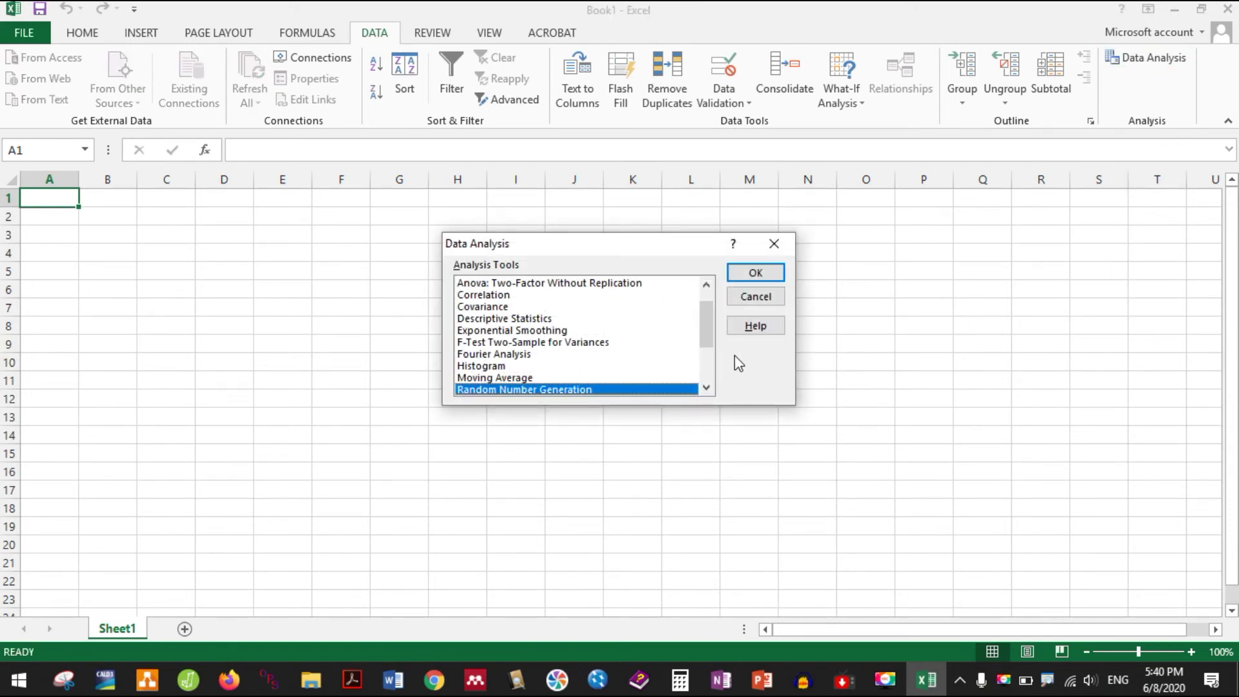
pyautogui.moveTo(705, 302); pyautogui.dragTo(704, 294)
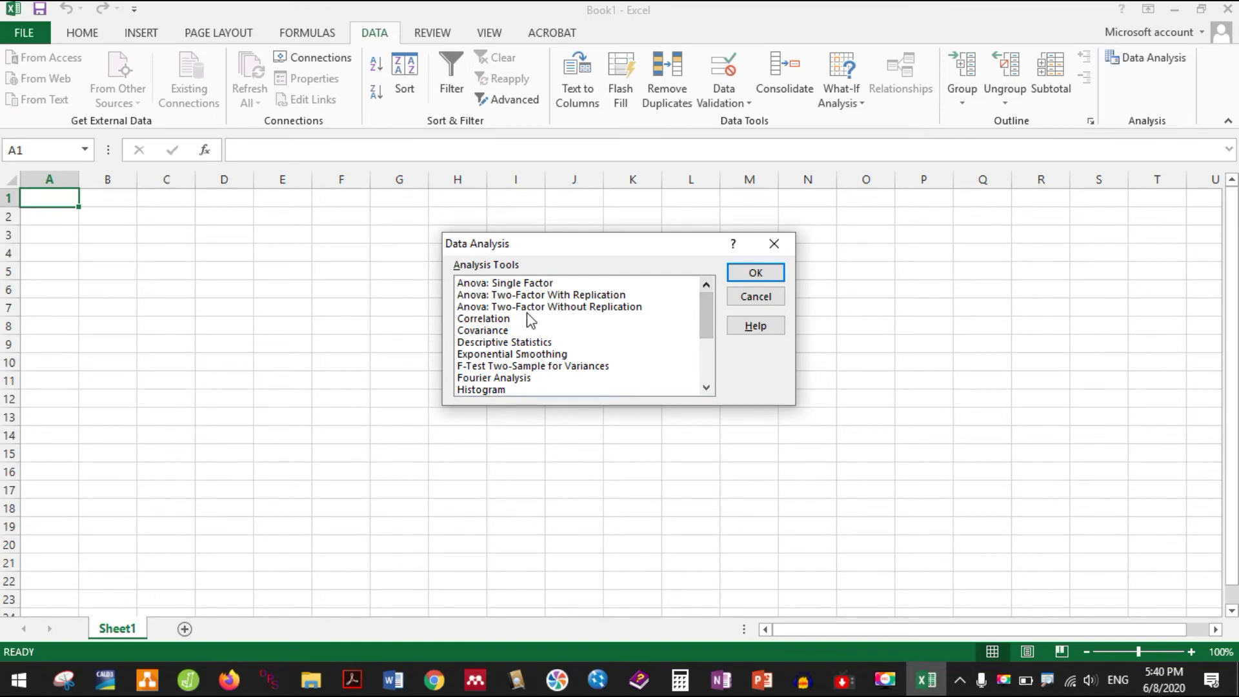
pyautogui.click(489, 285)
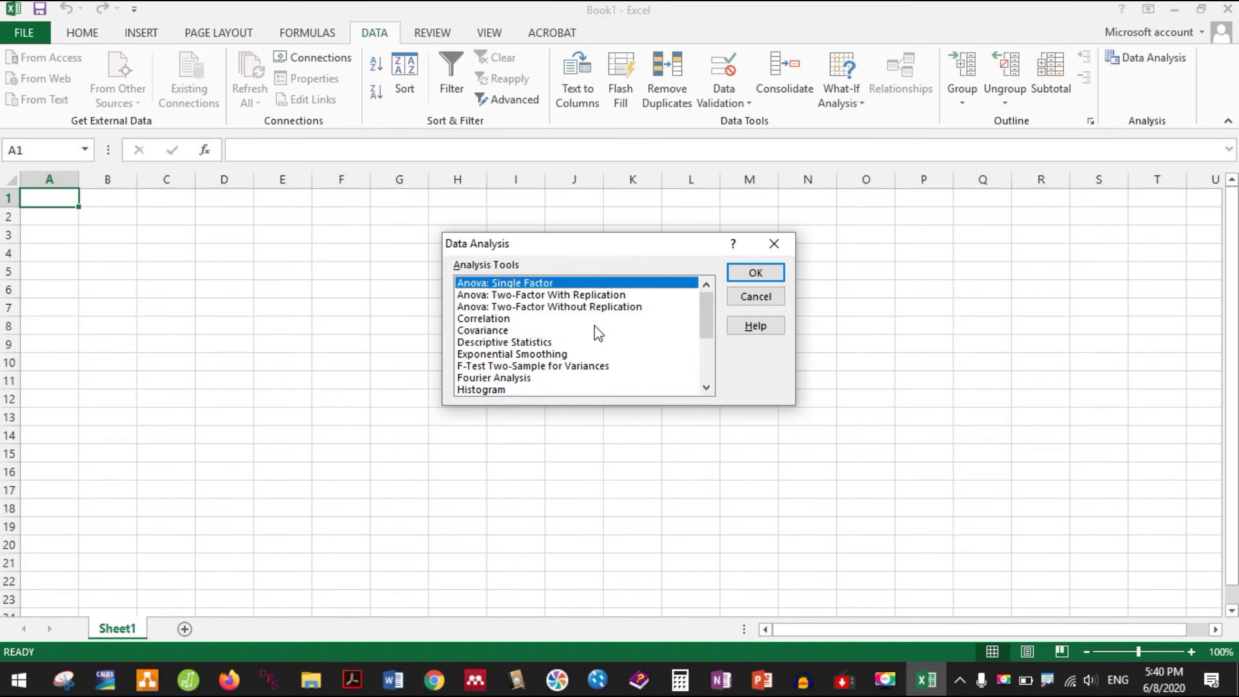
pyautogui.press('Down')
pyautogui.press('Down')
pyautogui.press('Down')
pyautogui.press('Down')
pyautogui.press('Down')
pyautogui.press('Down')
pyautogui.press('Down')
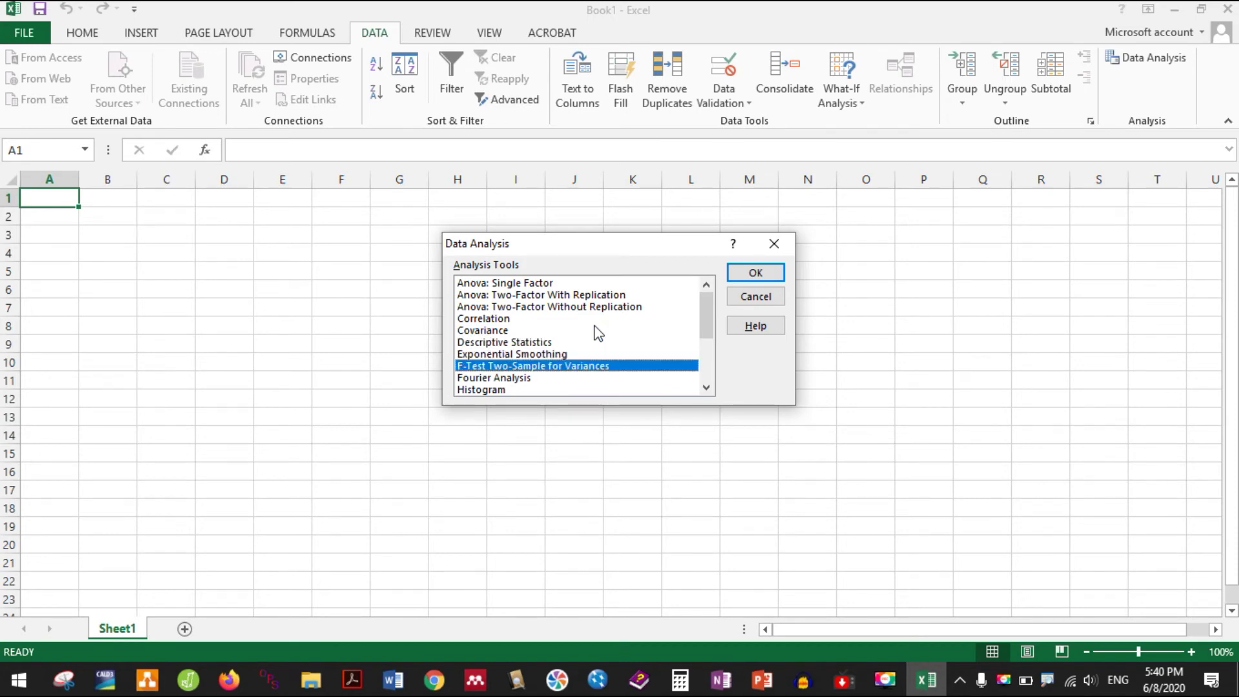
pyautogui.press('Down')
pyautogui.press('Down')
pyautogui.press('Down')
pyautogui.press('Down')
pyautogui.press('Up')
pyautogui.press('Up')
pyautogui.press('Up')
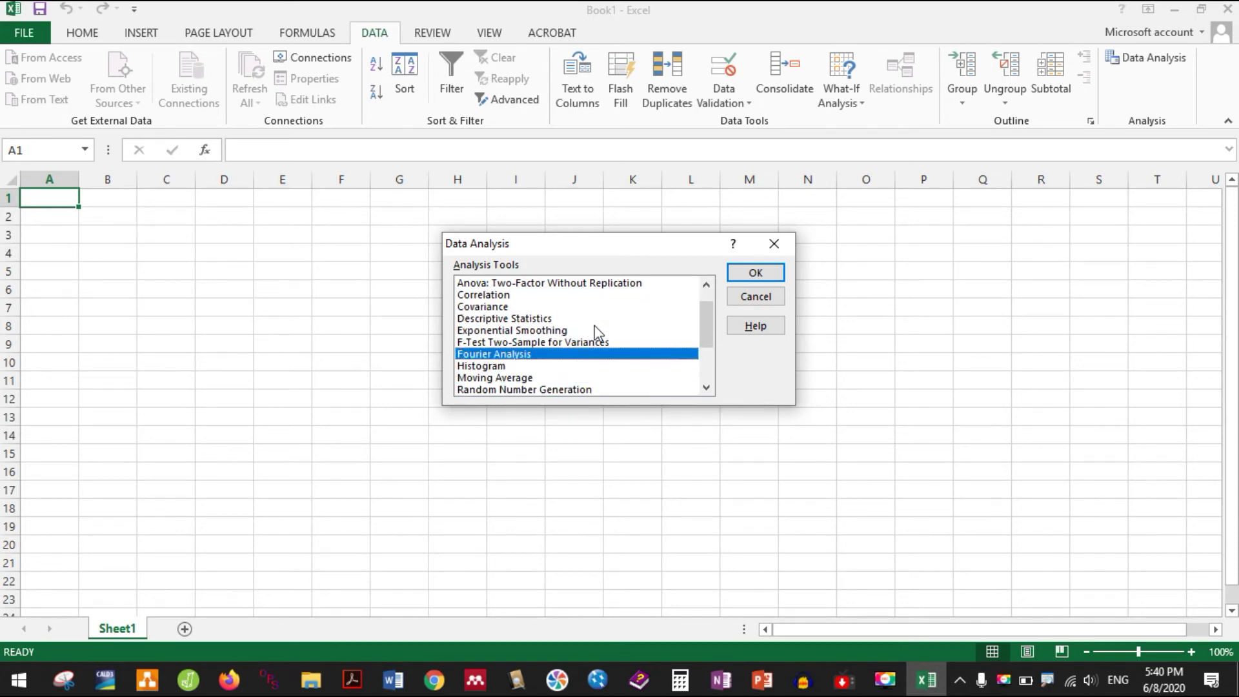
pyautogui.press('Up')
pyautogui.press('Up')
pyautogui.press('Up')
pyautogui.press('Down')
pyautogui.press('Down')
pyautogui.press('Down')
pyautogui.press('Down')
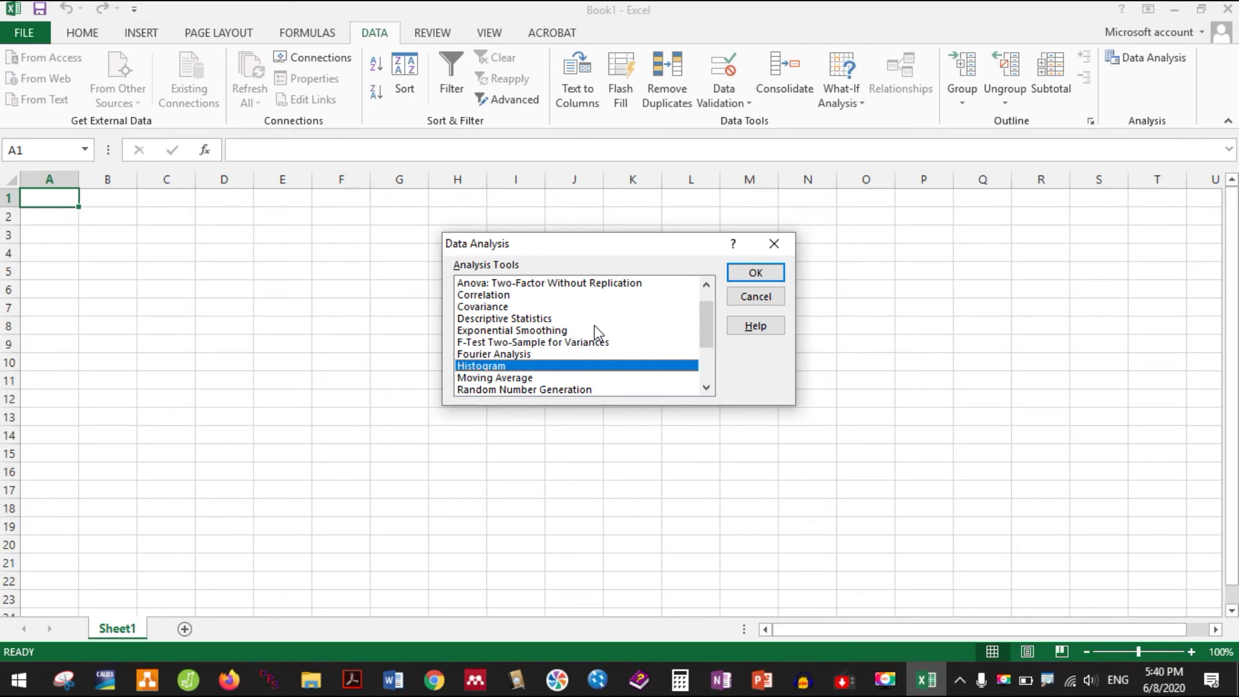
pyautogui.press('Down')
pyautogui.press('Up')
pyautogui.press('Up')
pyautogui.press('Up')
pyautogui.press('Down')
pyautogui.press('Down')
pyautogui.press('Down')
pyautogui.press('Down')
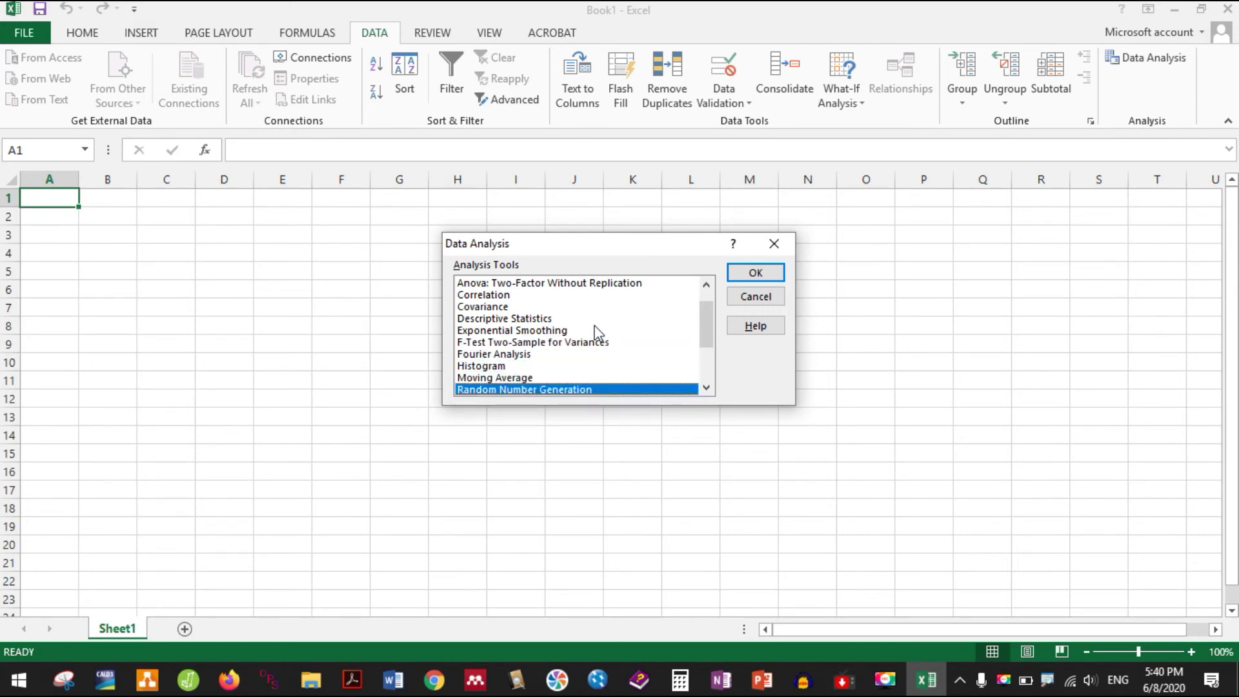
pyautogui.press('Down')
pyautogui.press('Down')
pyautogui.press('Down')
pyautogui.press('Down')
pyautogui.press('Down')
pyautogui.press('Down')
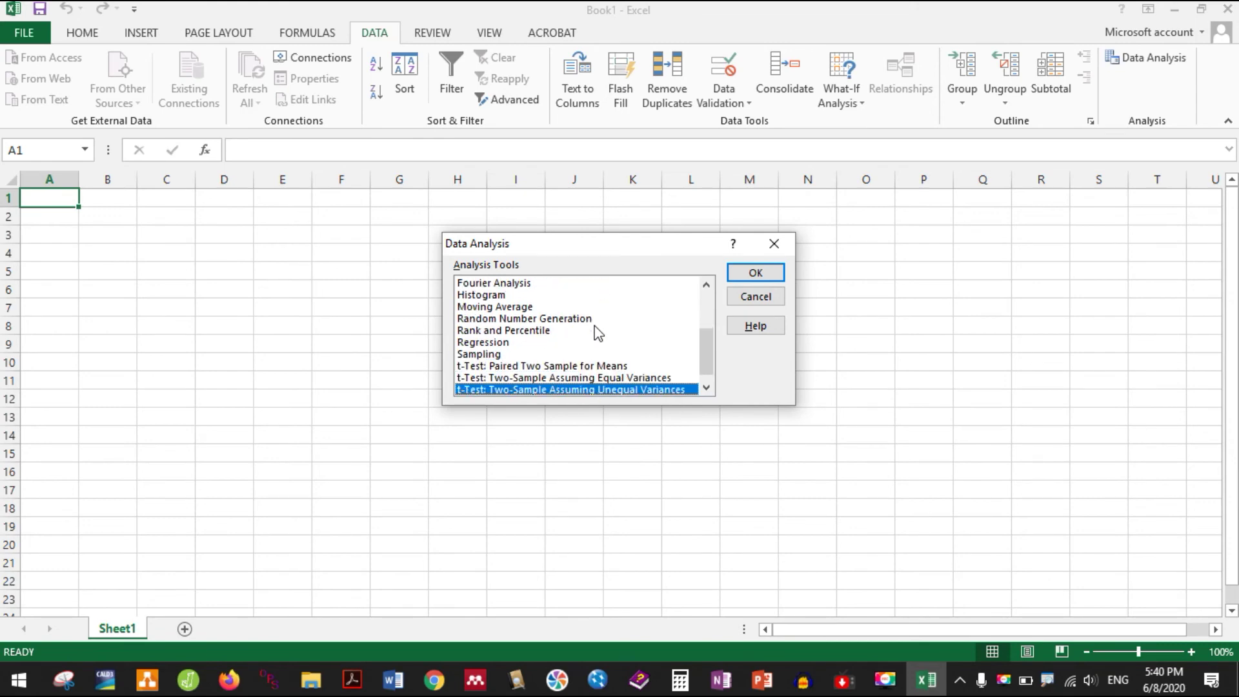
pyautogui.press('Up')
pyautogui.press('Up')
pyautogui.press('Up')
pyautogui.press('Down')
pyautogui.press('Down')
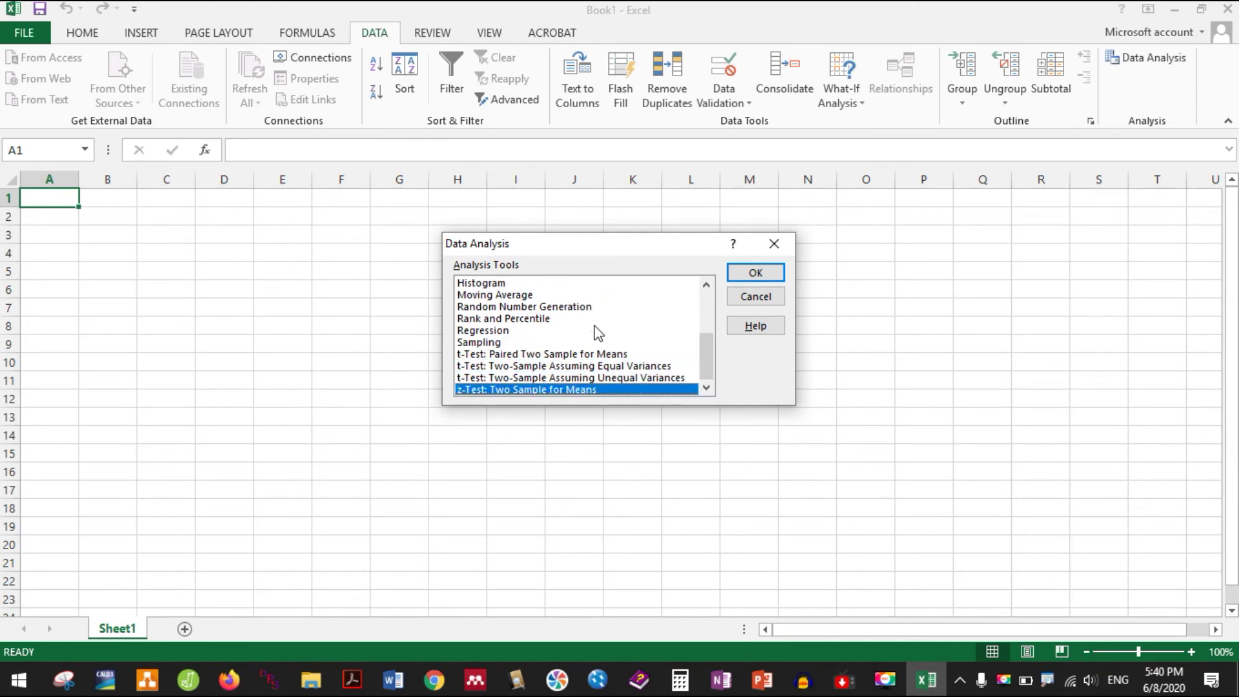
pyautogui.press('Up')
pyautogui.press('Up')
pyautogui.press('Up')
pyautogui.press('Up')
pyautogui.press('Up')
pyautogui.press('Up')
pyautogui.press('Up')
pyautogui.press('Up')
pyautogui.press('Down')
pyautogui.press('Down')
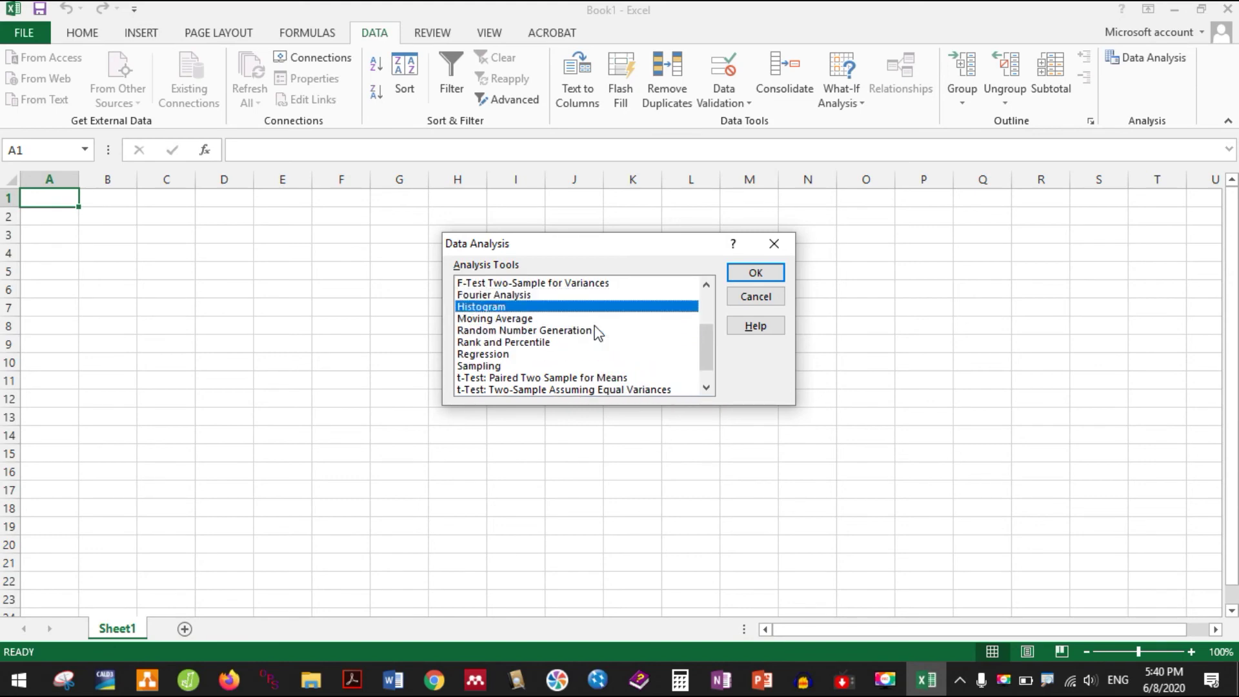
pyautogui.press('Up')
pyautogui.press('Down')
pyautogui.click(773, 247)
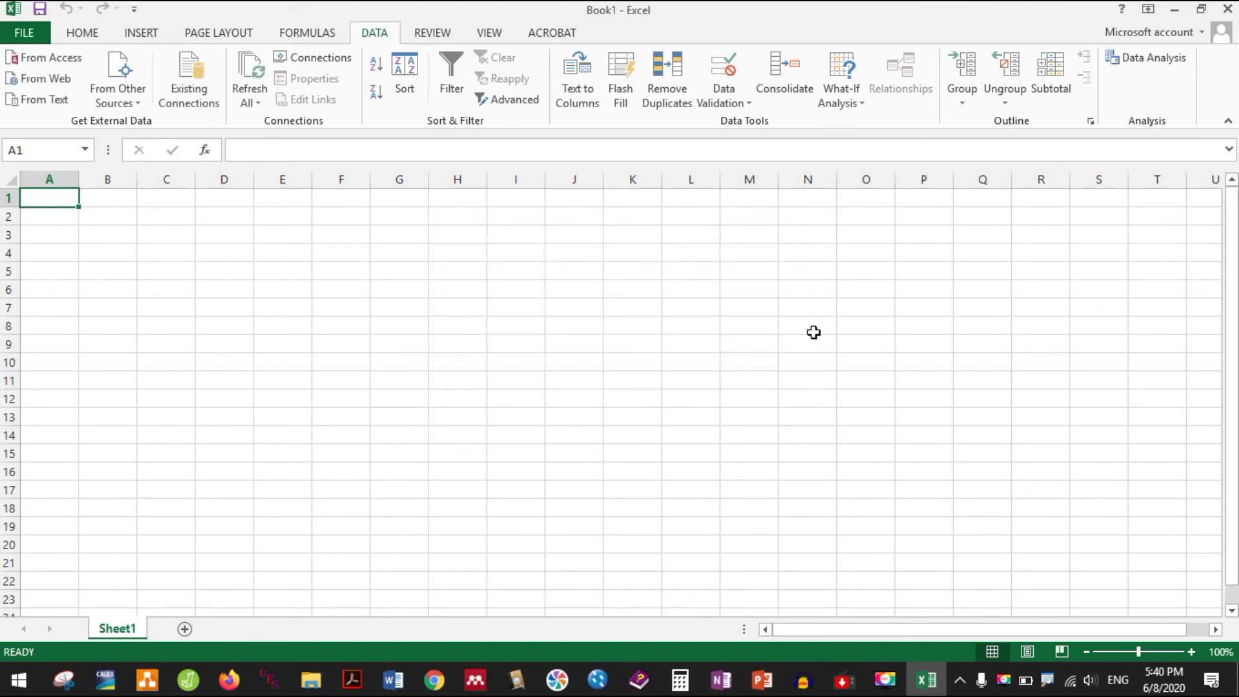
# Select cells N11 and A1, move down and back up, then minimize Excel.
pyautogui.click(826, 378)
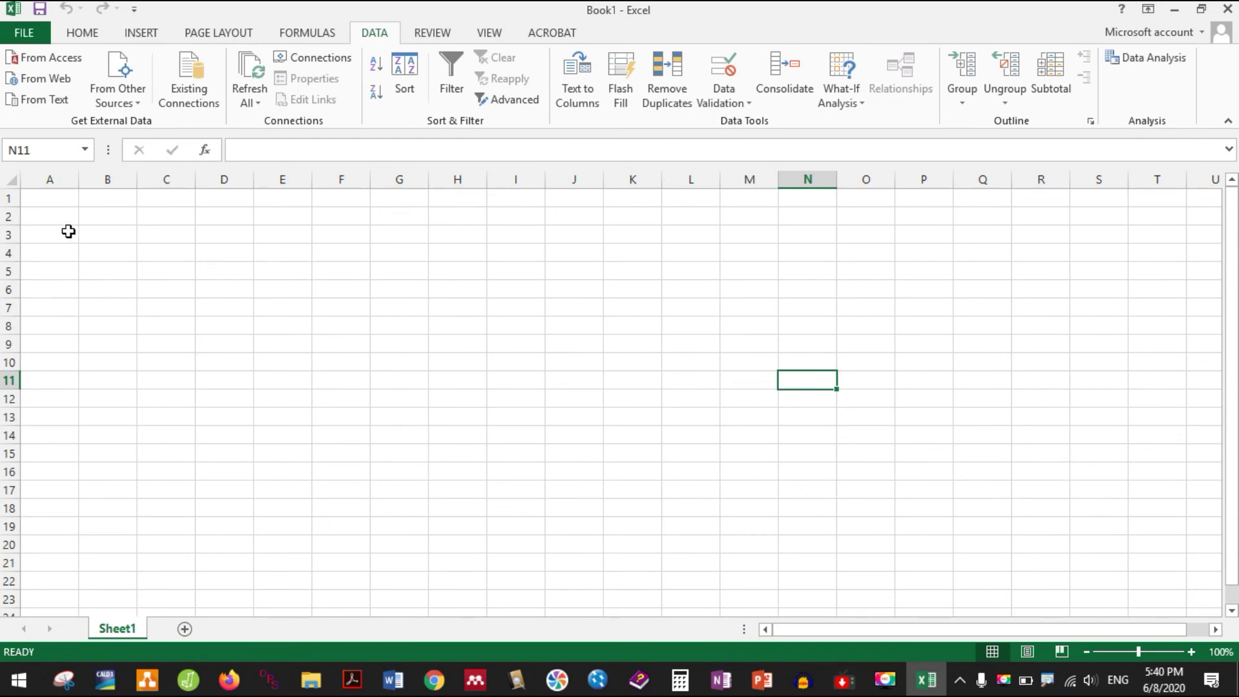
pyautogui.click(46, 202)
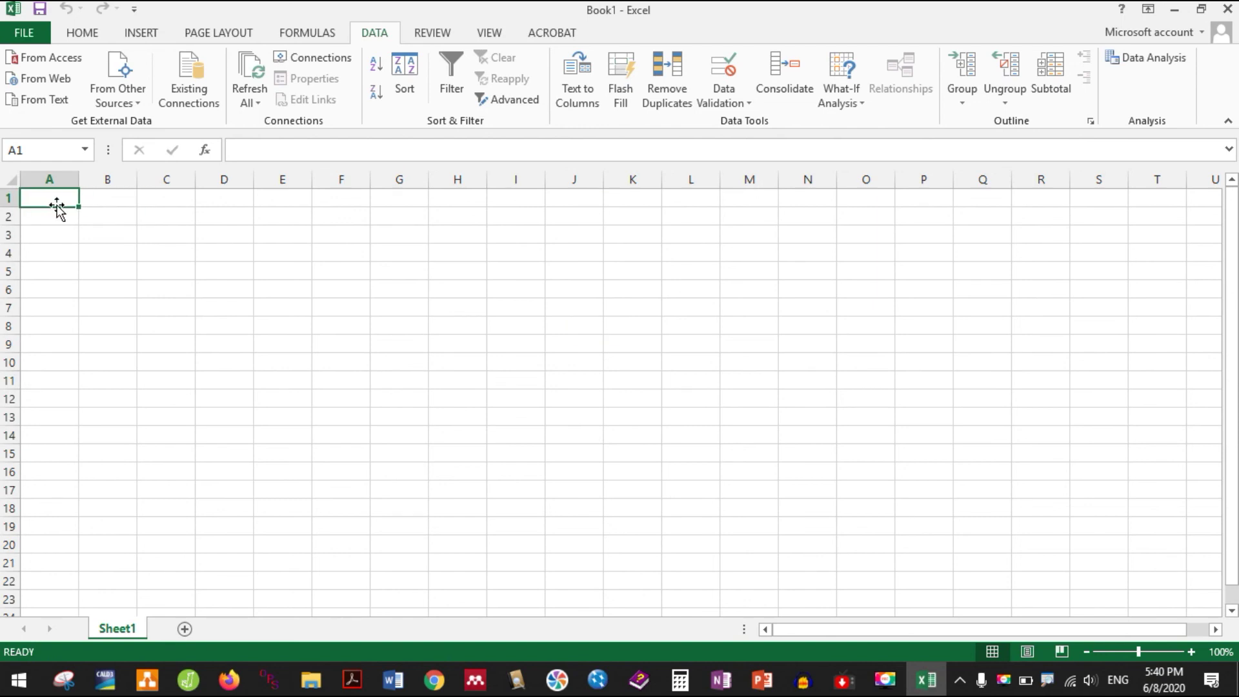
pyautogui.press('Down')
pyautogui.press('Down')
pyautogui.press('Down')
pyautogui.press('Down')
pyautogui.press('Down')
pyautogui.press('Up')
pyautogui.press('Up')
pyautogui.press('Up')
pyautogui.press('Up')
pyautogui.press('Up')
pyautogui.press('super+d')
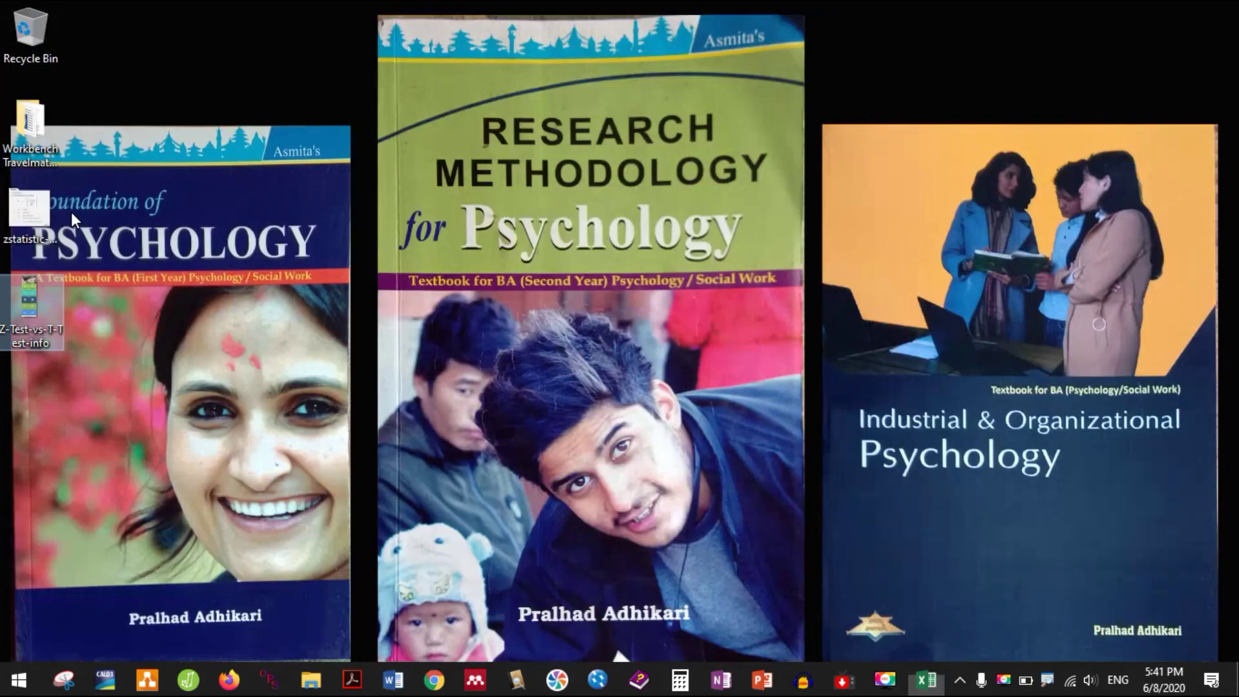